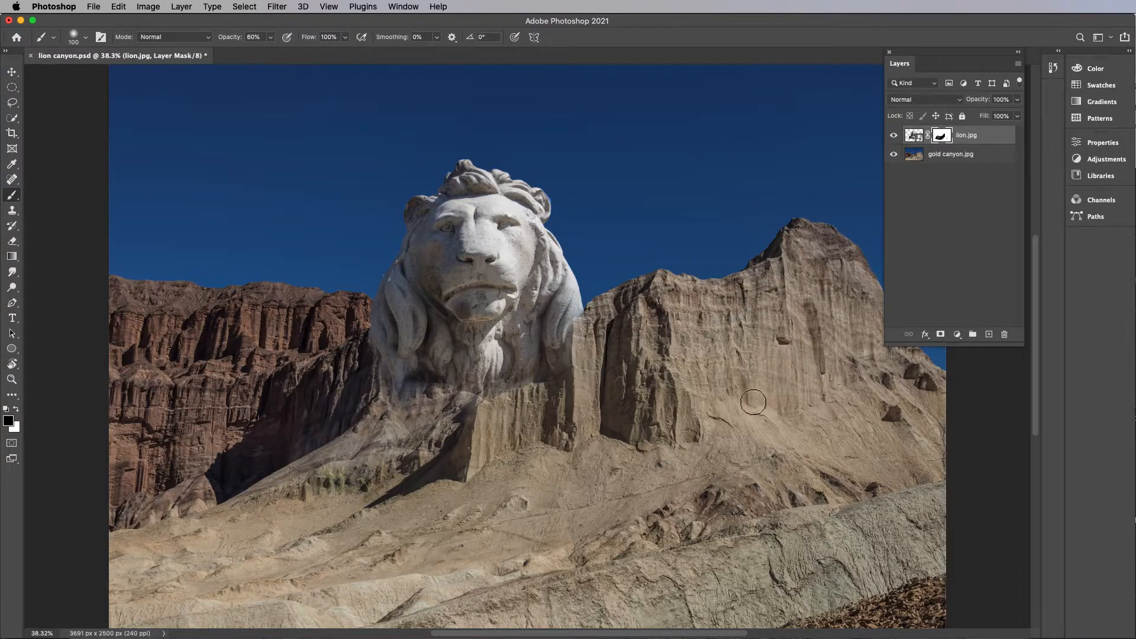
Lasso a large area of the cliff face beneath the peak on the gold canyon.jpg layer and copy it to a new layer
left_click(15, 108)
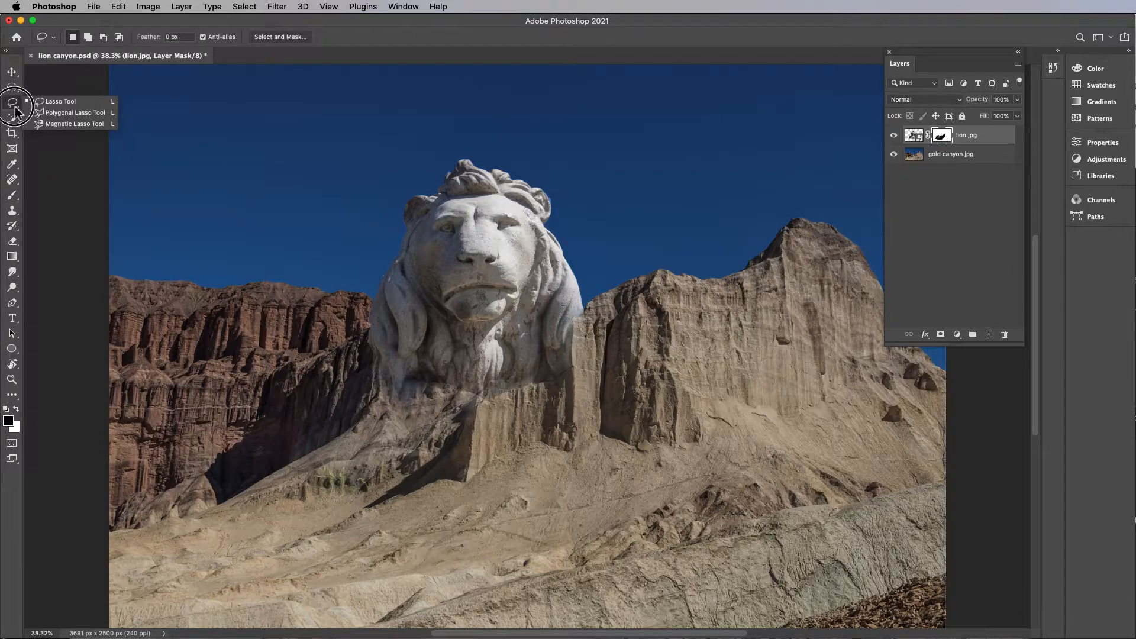
left_click(62, 104)
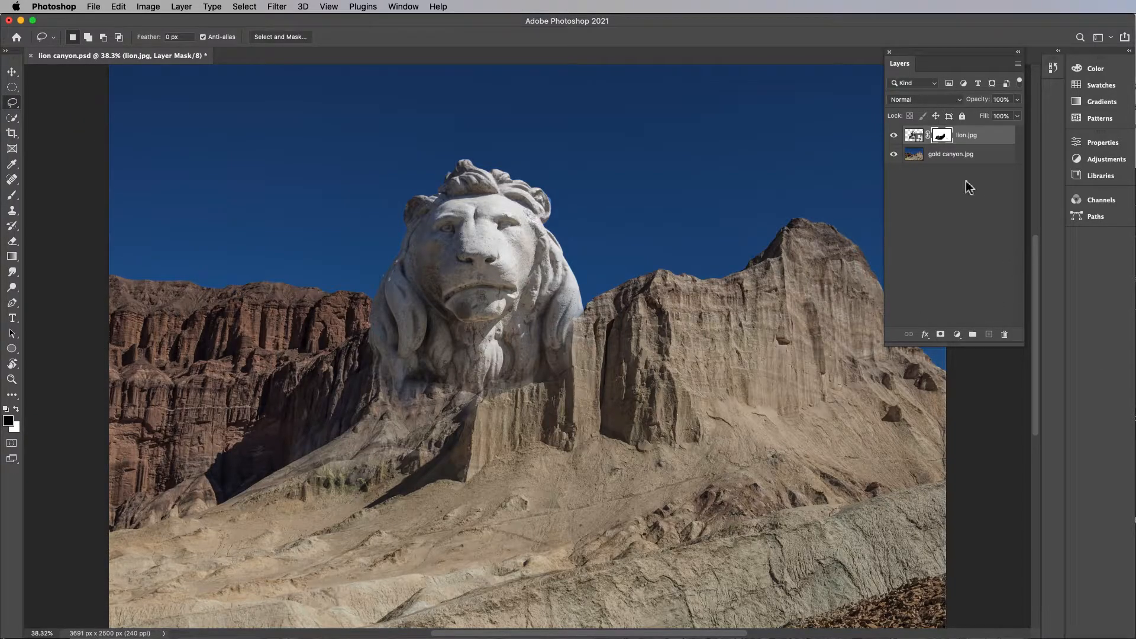
left_click(985, 163)
mouse_move(808, 277)
left_mouse_down()
mouse_move(699, 307)
mouse_move(675, 364)
mouse_move(708, 412)
mouse_move(783, 438)
mouse_move(853, 427)
mouse_move(867, 299)
mouse_move(807, 280)
left_mouse_up()
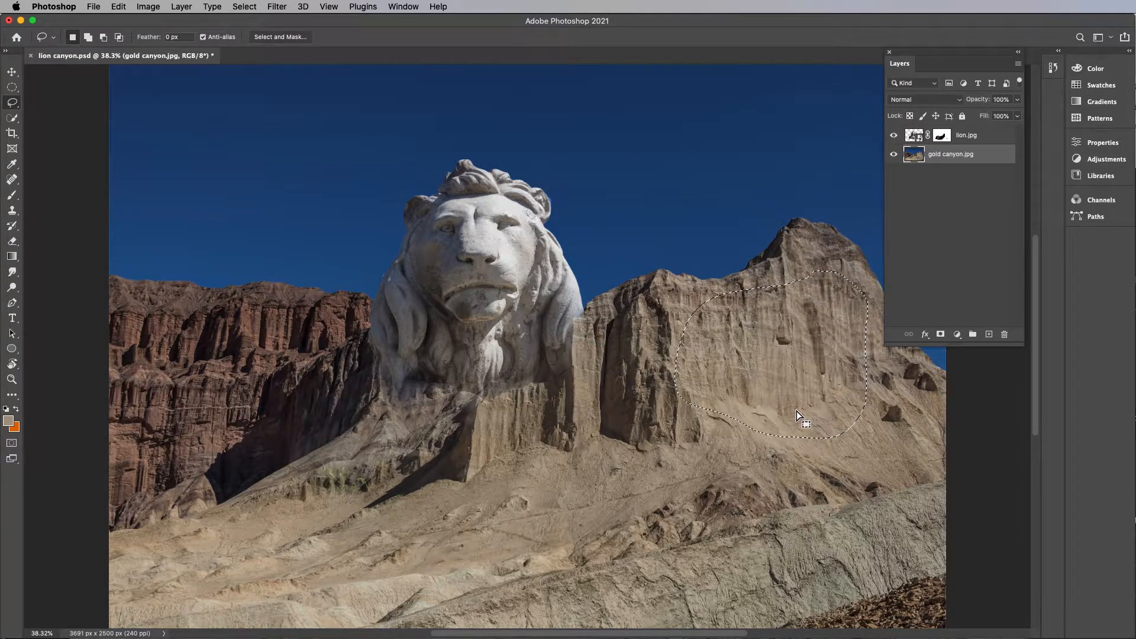
left_click(797, 411)
left_click_drag(809, 386, 732, 387)
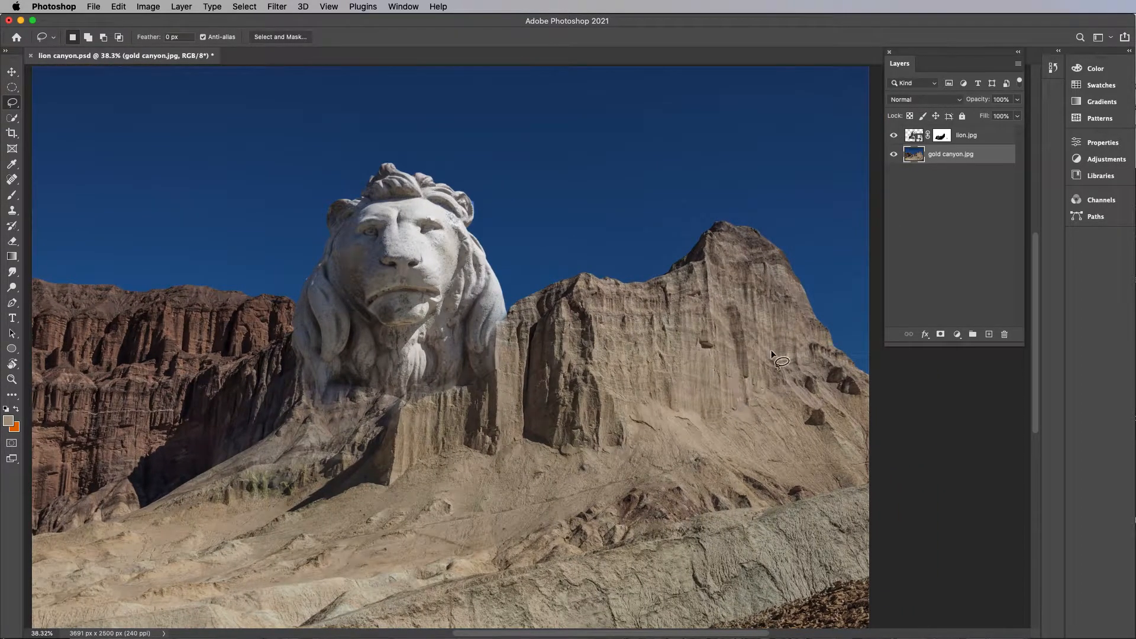
mouse_move(753, 255)
left_mouse_down()
mouse_move(709, 286)
mouse_move(594, 327)
mouse_move(584, 380)
mouse_move(594, 422)
mouse_move(645, 469)
mouse_move(781, 453)
mouse_move(825, 423)
mouse_move(796, 317)
mouse_move(753, 256)
left_mouse_up()
key("super+j")
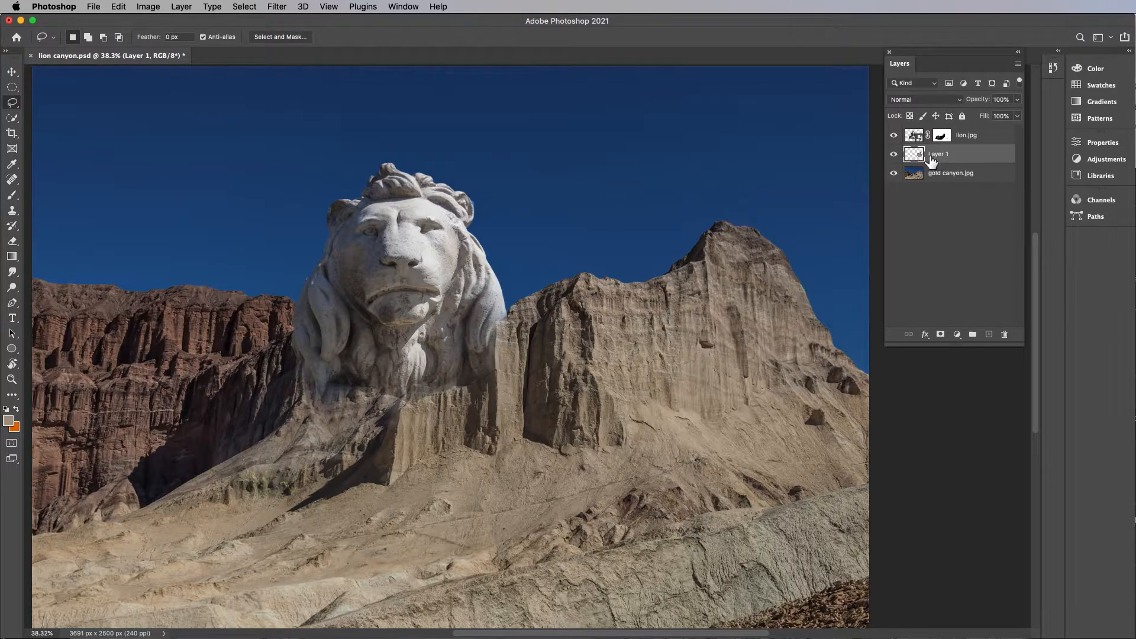
Isolate the copied rock patch by hiding the lion.jpg and gold canyon.jpg layers, and show both layers again
left_click(894, 136)
left_click(895, 173)
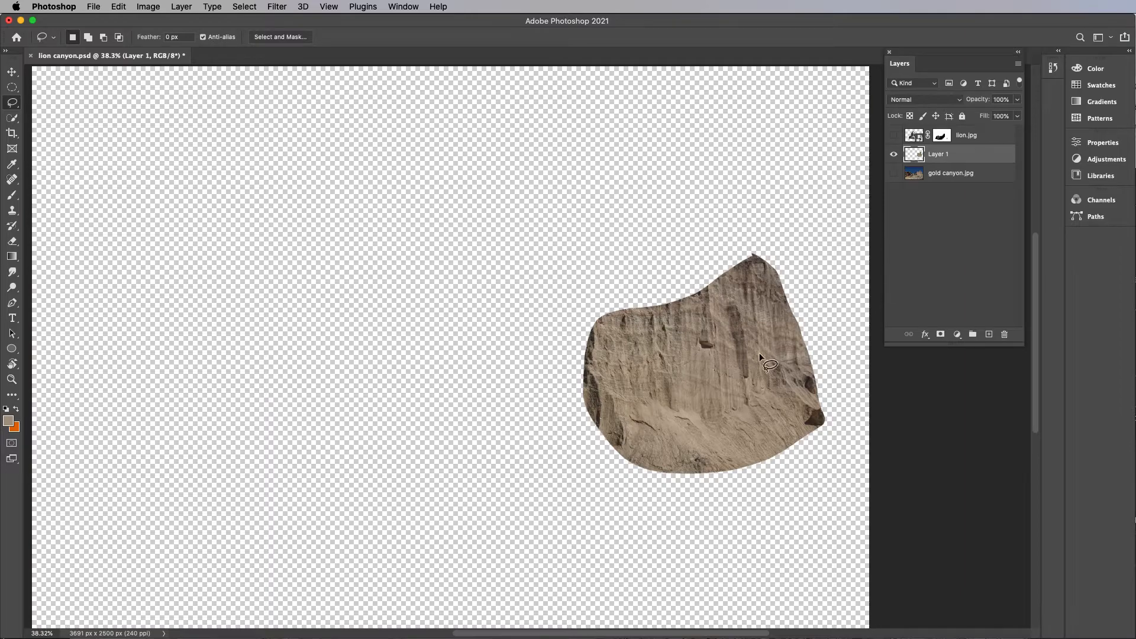
left_click(894, 173)
left_click(894, 136)
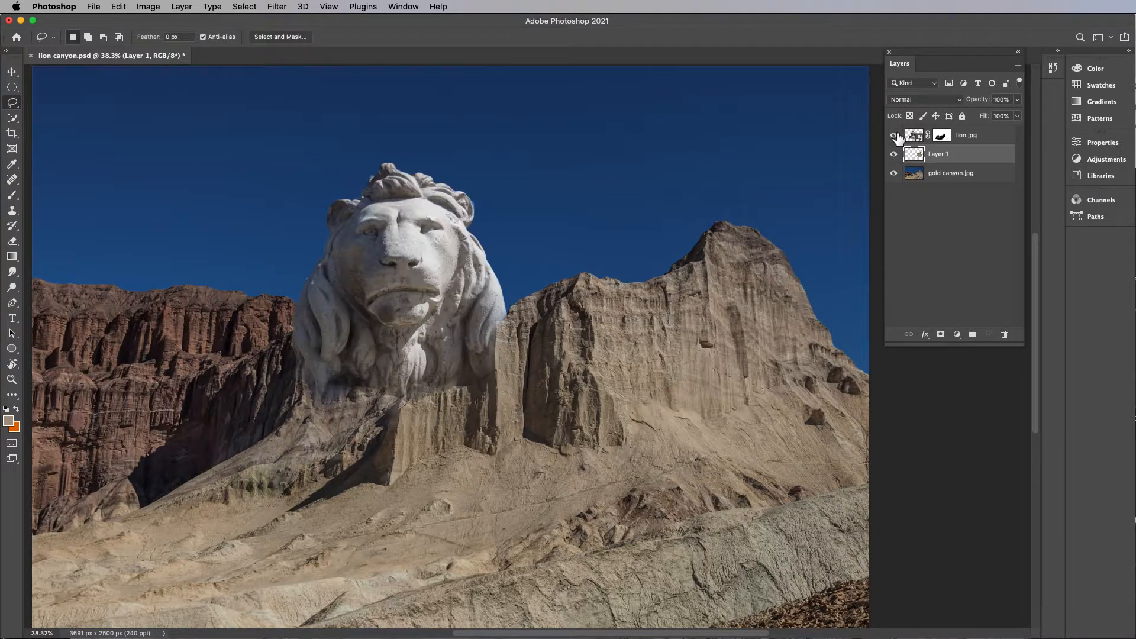
Rename the copied rock layer as Texture and place it above the lion.jpg layer
double_click(938, 156)
type("Texture")
key("Return")
left_click_drag(960, 160, 964, 136)
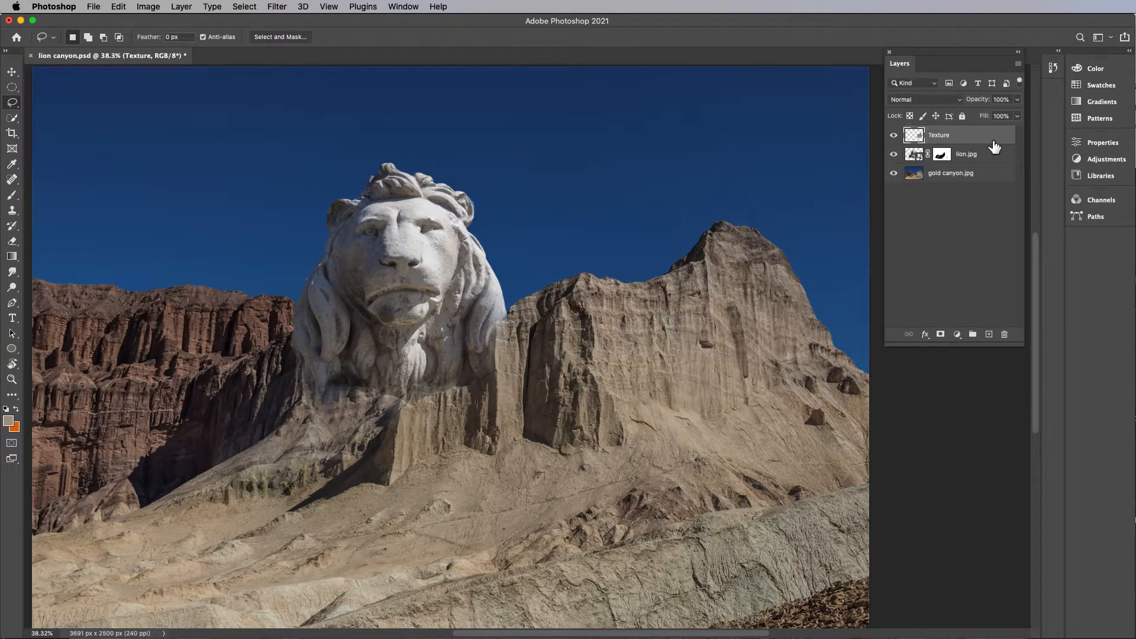
Move the Texture layer over the lion statue and scale it to about 137% so that it covers the whole statue
left_click(953, 249)
key("v")
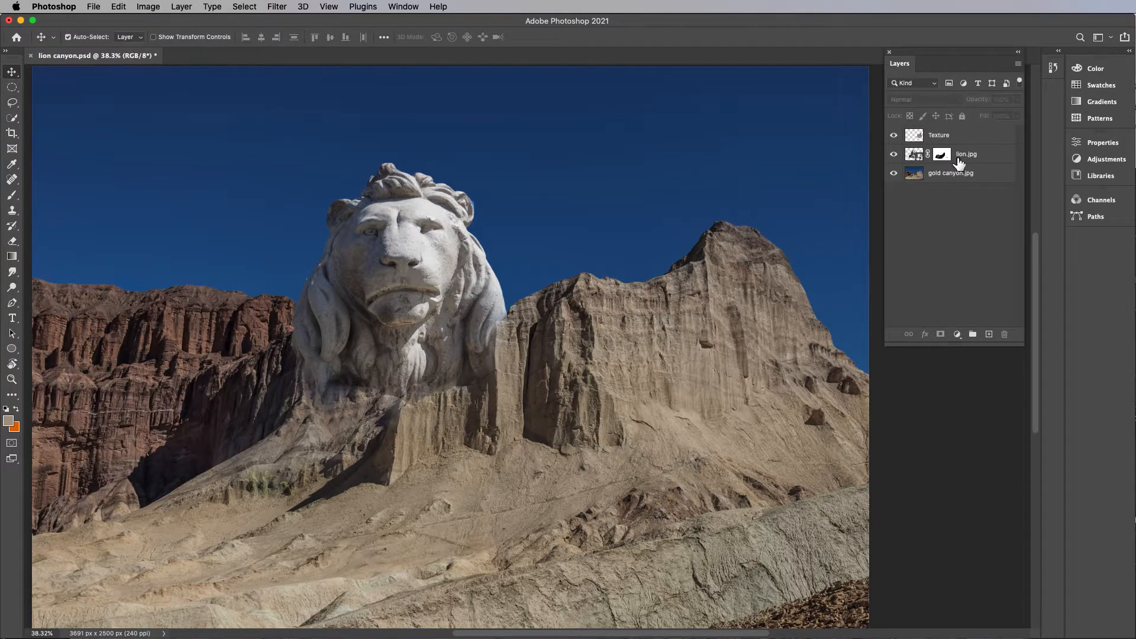
left_click(960, 140)
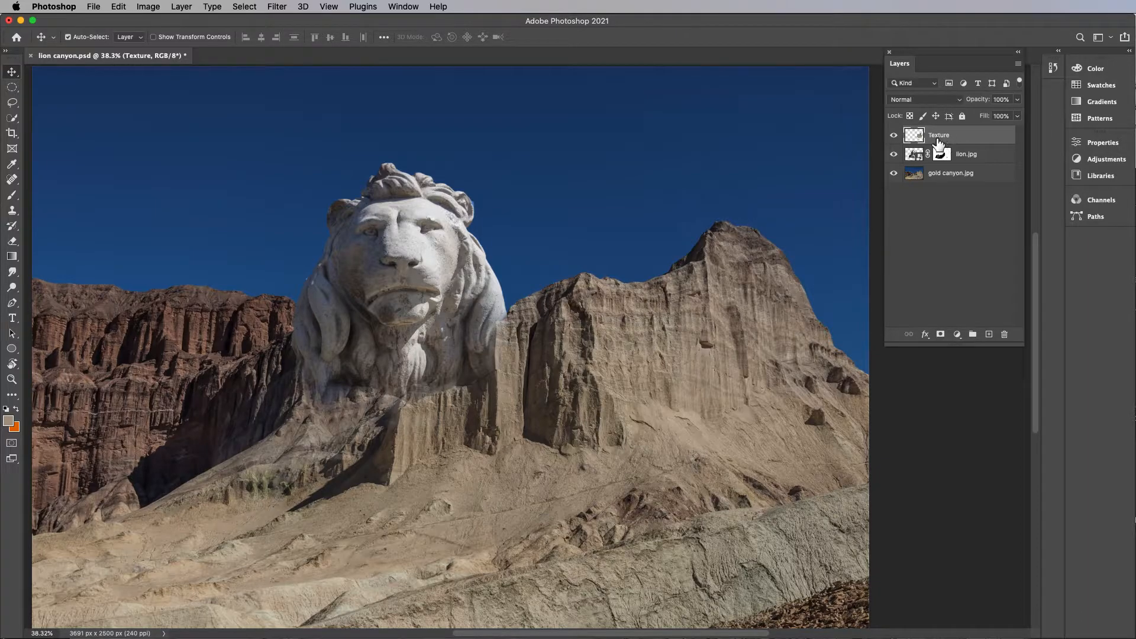
left_click_drag(736, 389, 403, 260)
key("super+t")
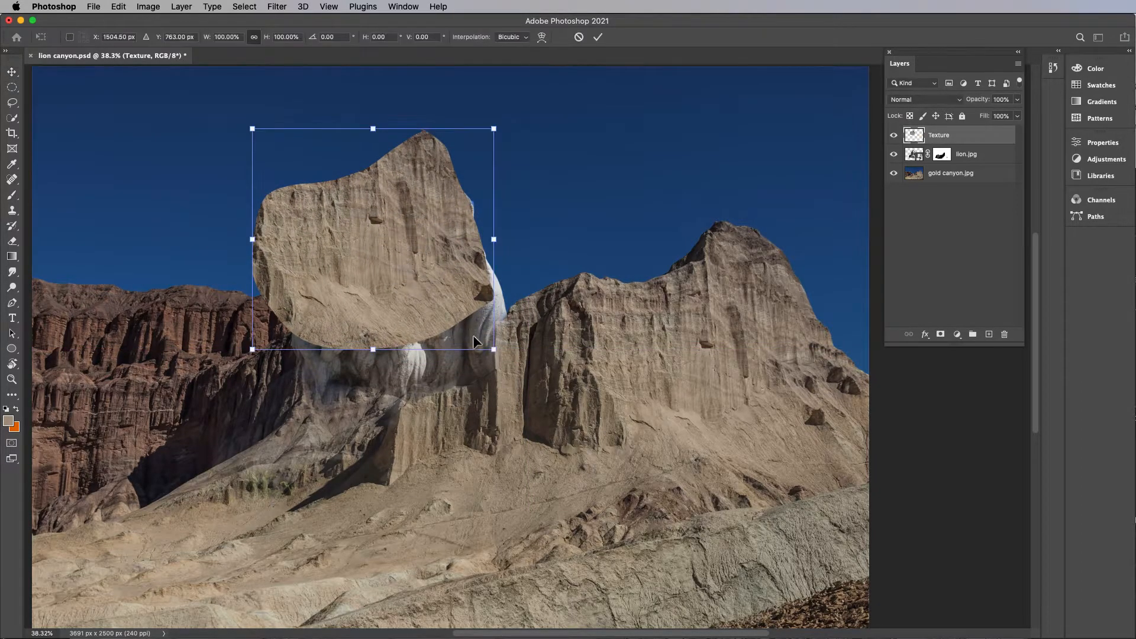
left_click_drag(498, 354, 536, 414)
mouse_move(456, 362)
left_mouse_down()
mouse_move(416, 362)
mouse_move(454, 368)
left_mouse_up()
left_click_drag(248, 140, 210, 106)
left_click_drag(458, 329, 464, 332)
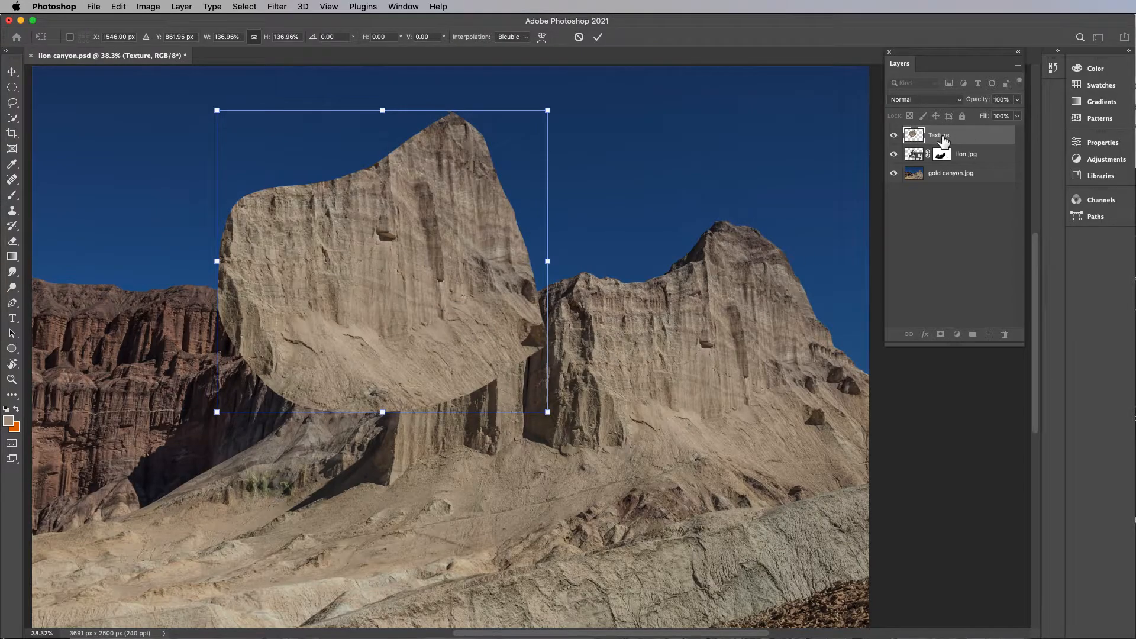
left_click(599, 37)
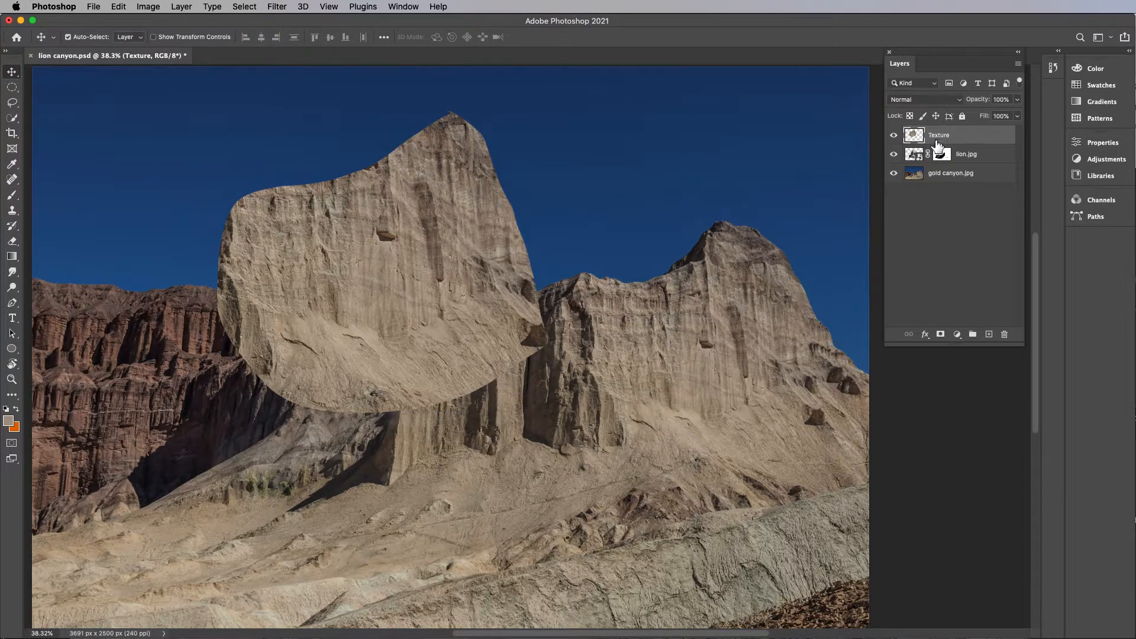
Set the Texture layer's blend mode to Overlay and clip it to the lion.jpg layer
left_click(960, 100)
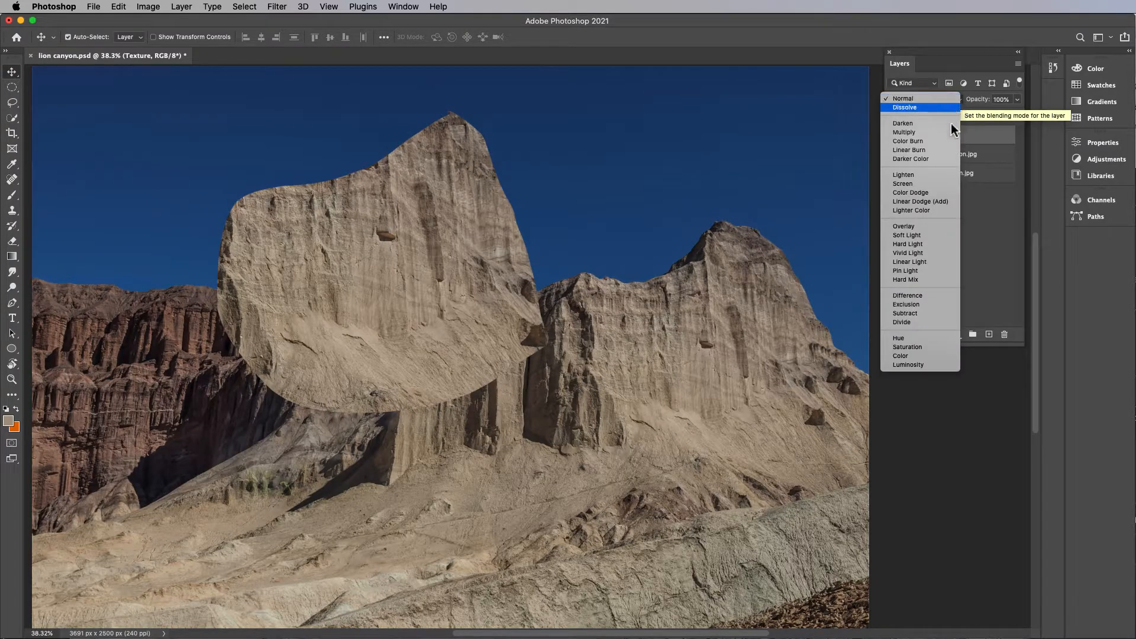
left_click(919, 227)
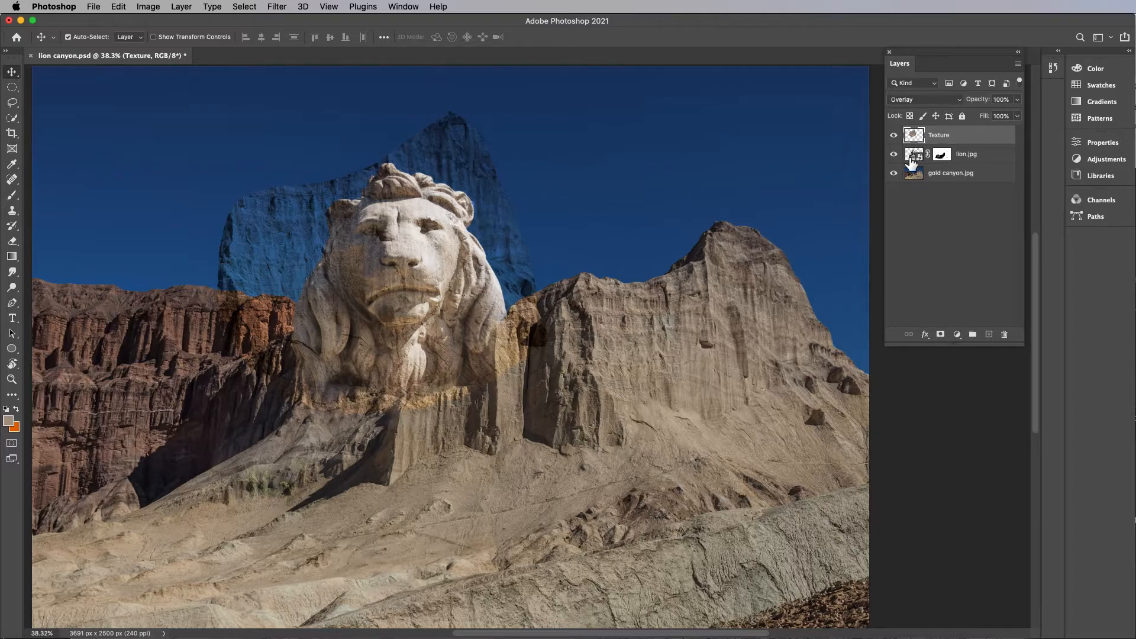
left_click(970, 145, "alt")
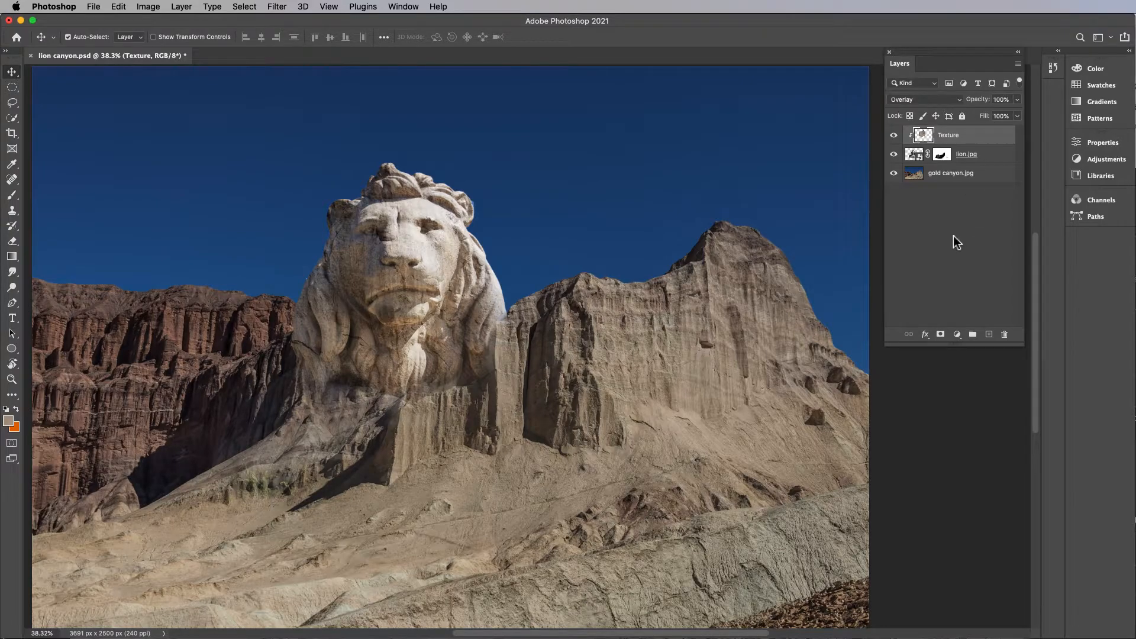
Set the Texture layer's opacity to 76%
key("5")
left_click(893, 154)
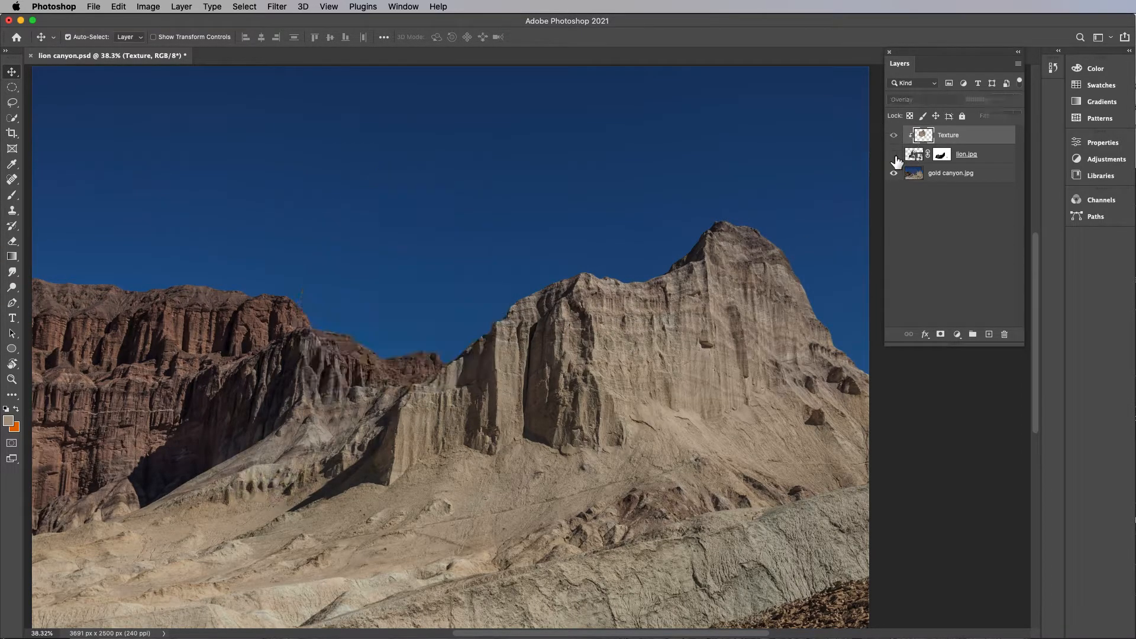
left_click(894, 155)
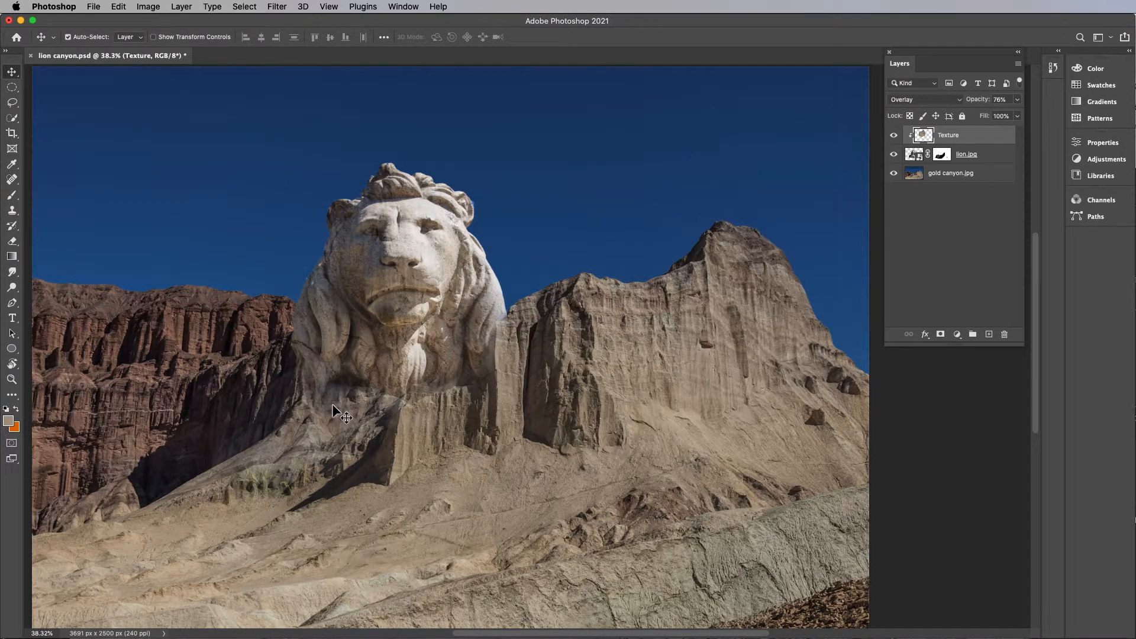
Compare the lion with and without the rock texture by toggling the Texture layer's visibility
left_click(894, 135)
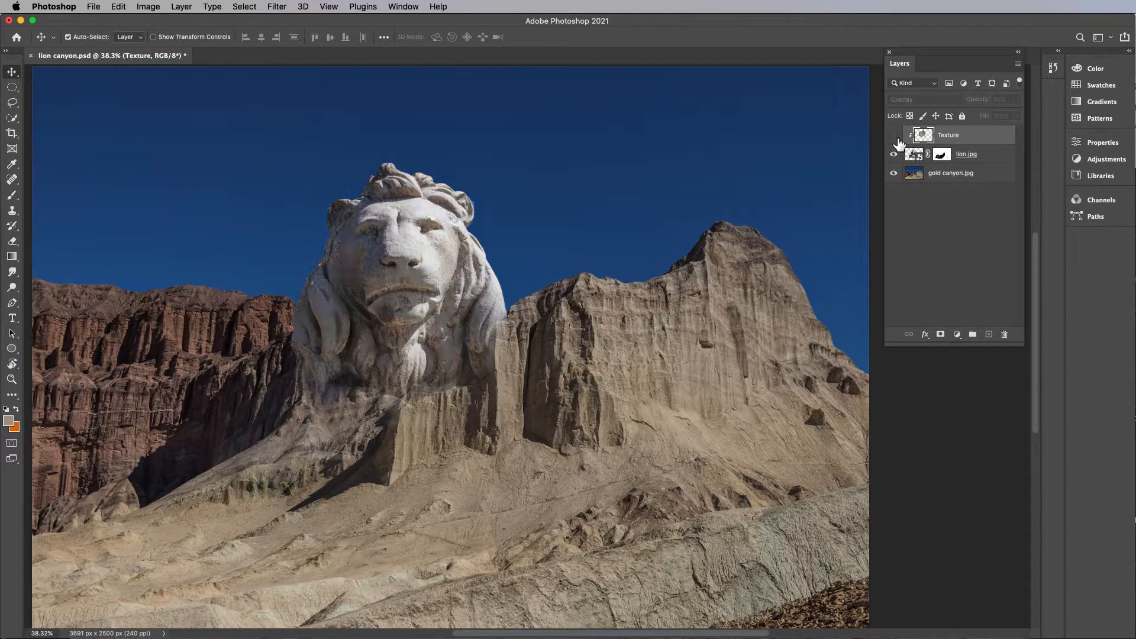
left_click(895, 137)
left_click(895, 136)
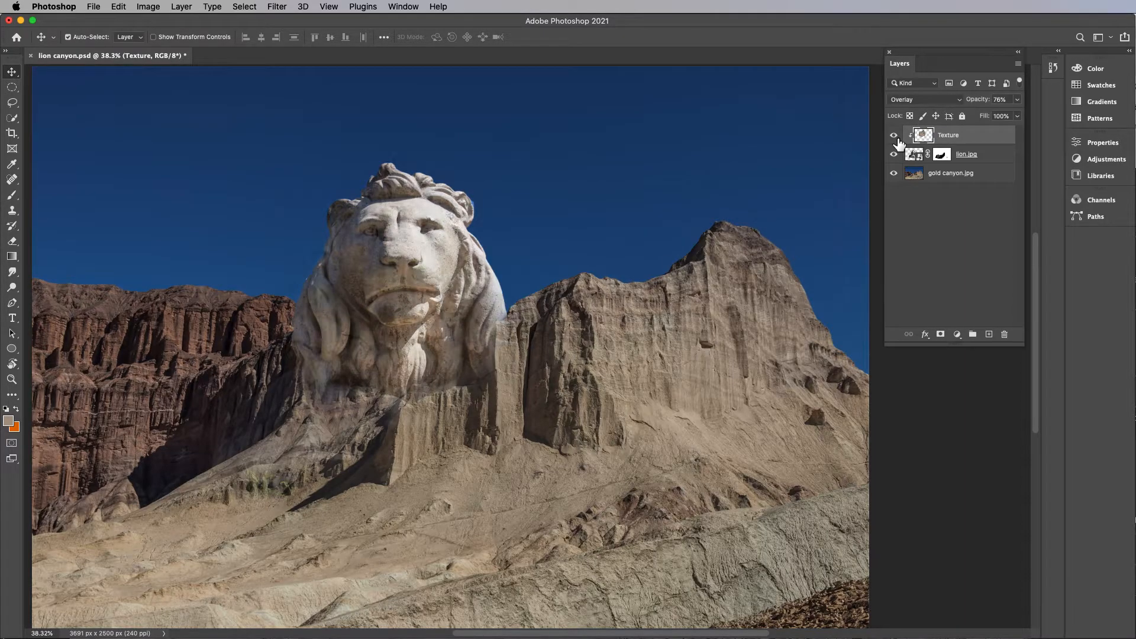
left_click(895, 137)
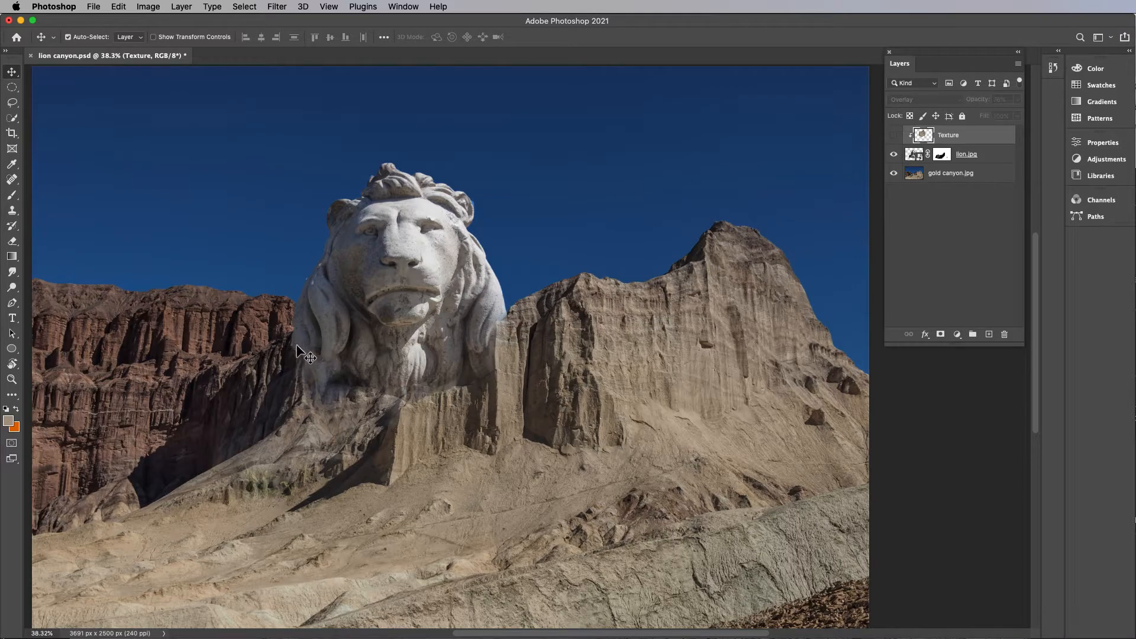
left_click(894, 135)
left_click(895, 135)
left_click(895, 136)
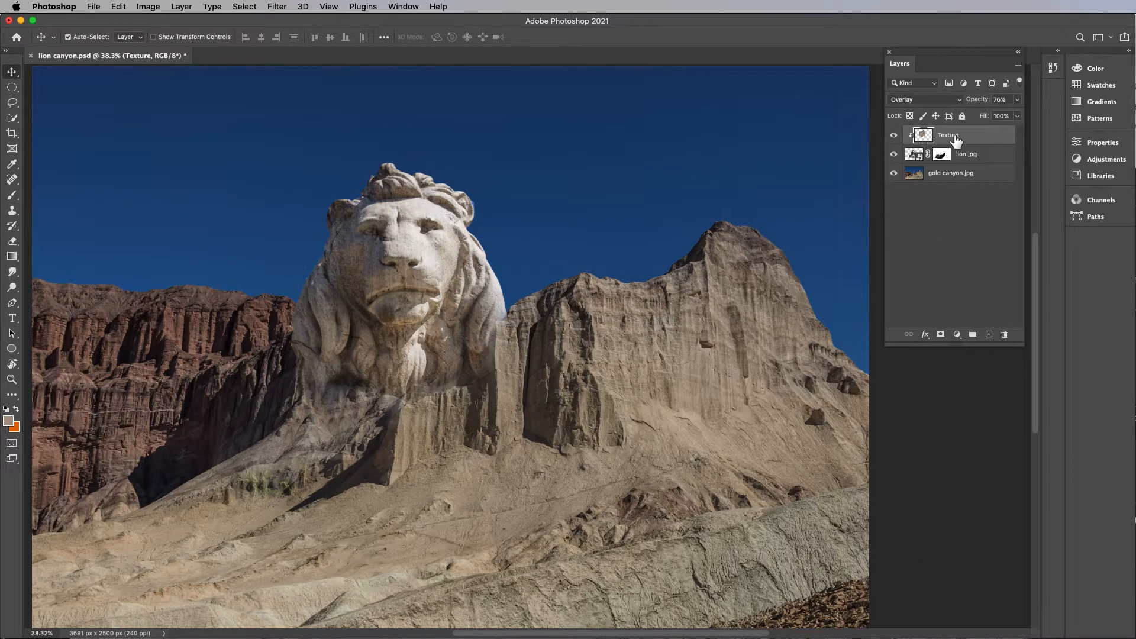
Add a mask to the Texture layer and paint black along the lion's base with a 175 px brush at 60% opacity
left_click(941, 335)
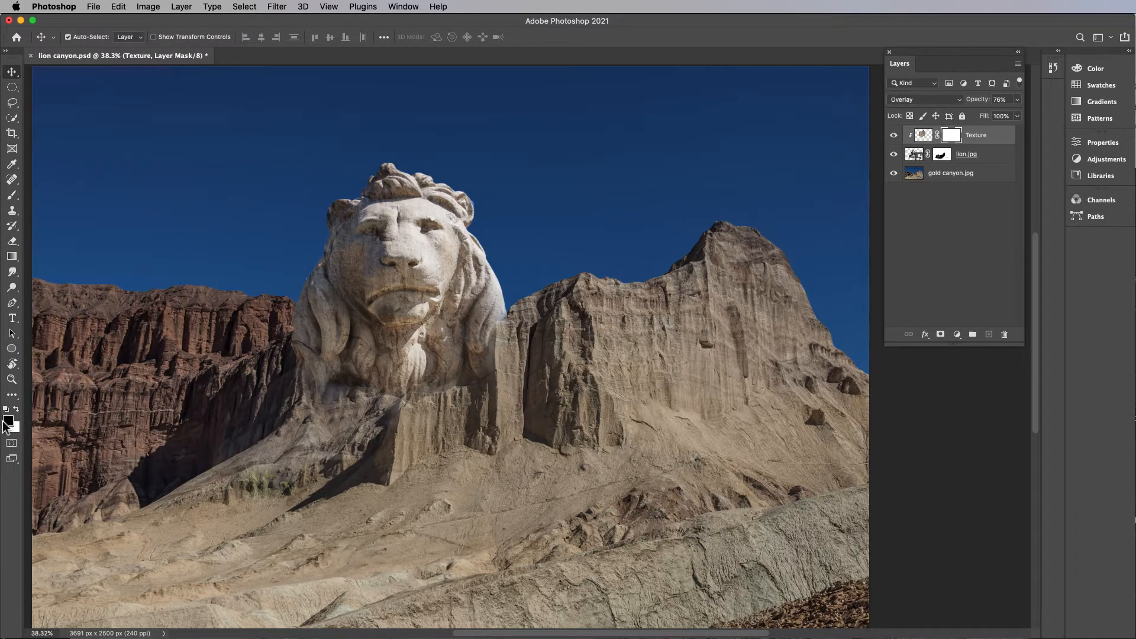
key("b")
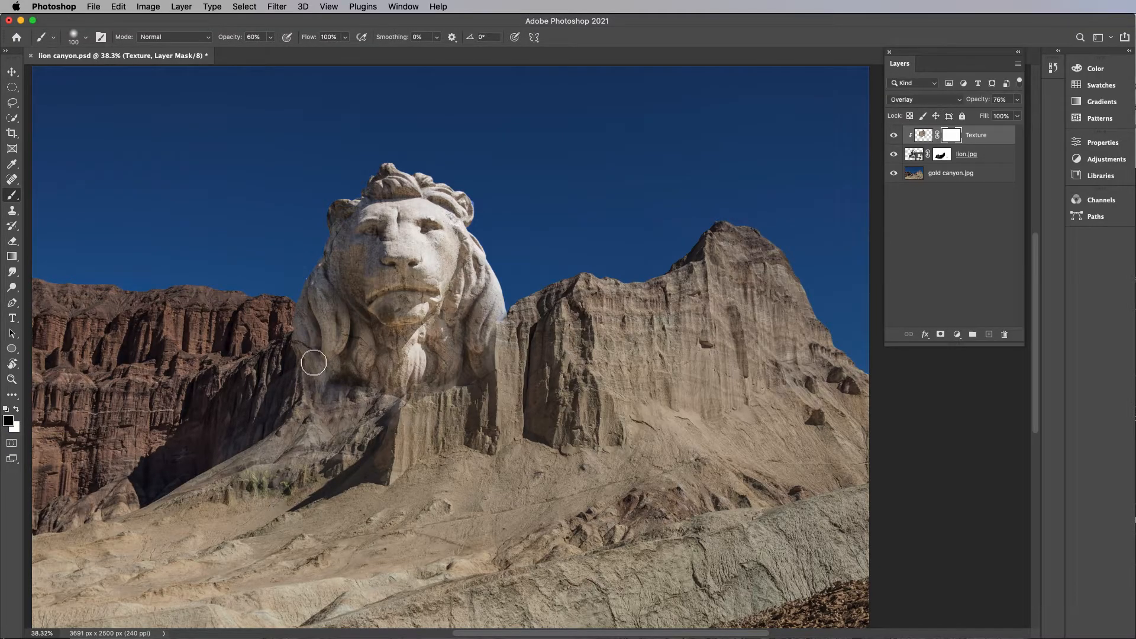
key("bracketright")
key("bracketright")
key("bracketright")
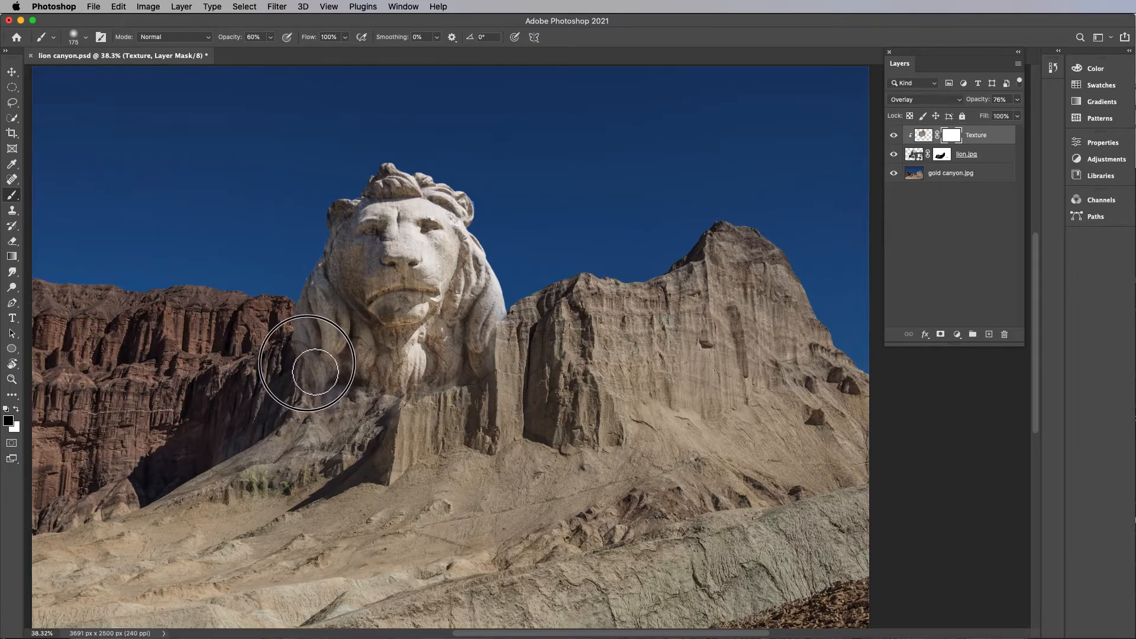
mouse_move(300, 354)
left_mouse_down()
mouse_move(287, 337)
mouse_move(325, 375)
mouse_move(294, 355)
mouse_move(409, 407)
mouse_move(291, 409)
mouse_move(325, 398)
mouse_move(287, 418)
mouse_move(398, 431)
mouse_move(474, 410)
mouse_move(444, 406)
mouse_move(491, 379)
mouse_move(449, 384)
left_mouse_up()
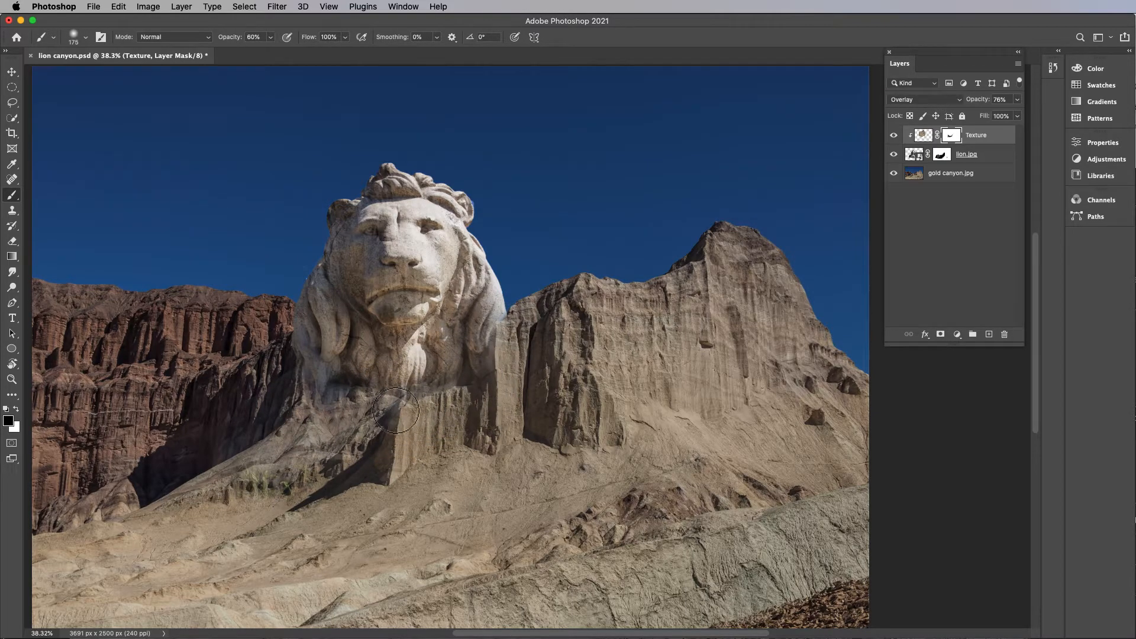
mouse_move(287, 332)
left_mouse_down()
mouse_move(331, 447)
mouse_move(304, 380)
mouse_move(347, 393)
mouse_move(326, 394)
left_mouse_up()
left_click_drag(925, 137, 993, 143)
left_click_drag(994, 143, 995, 152)
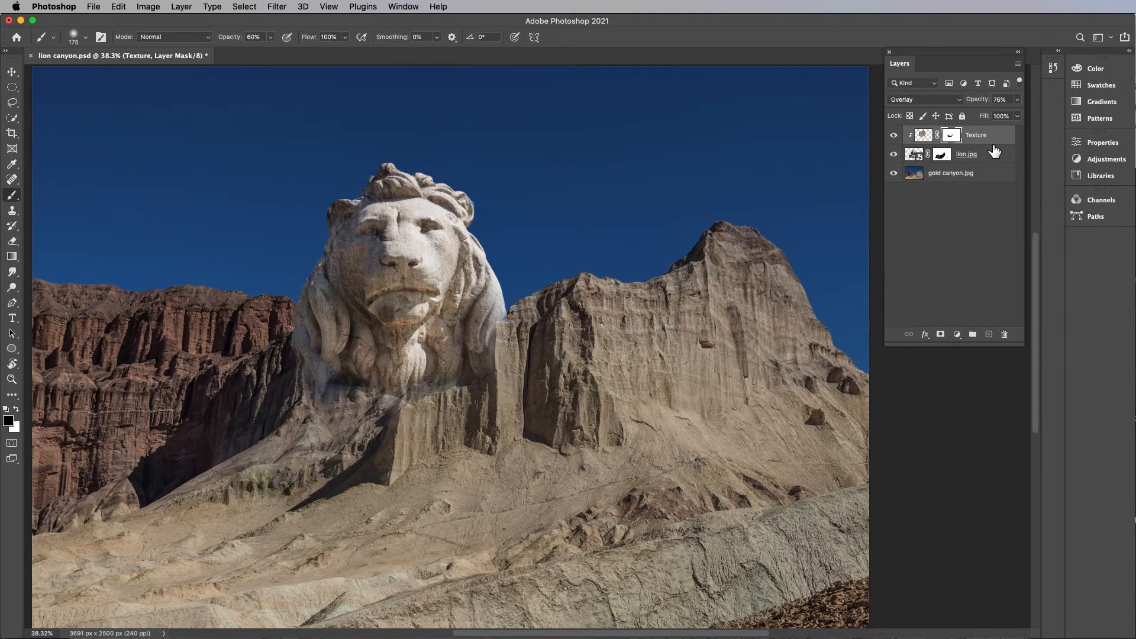